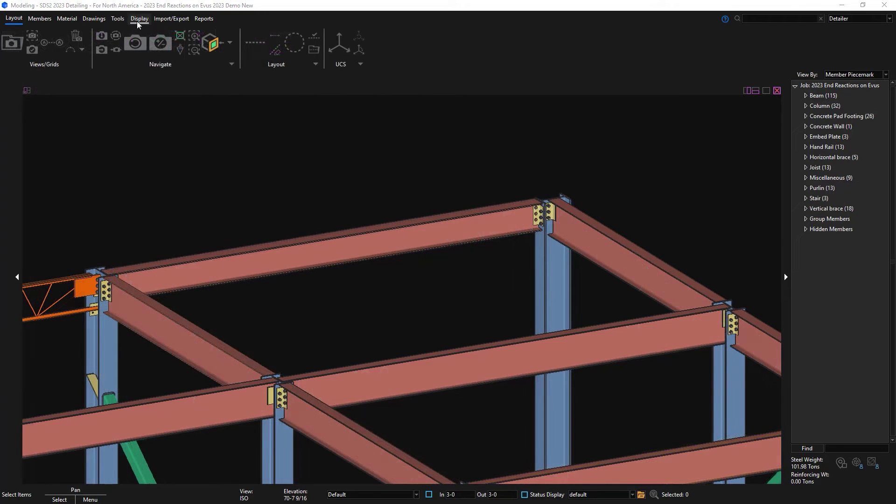
- Turn on the End Reactions display in the model's display options, limited to the Beams member type
left_click(138, 21)
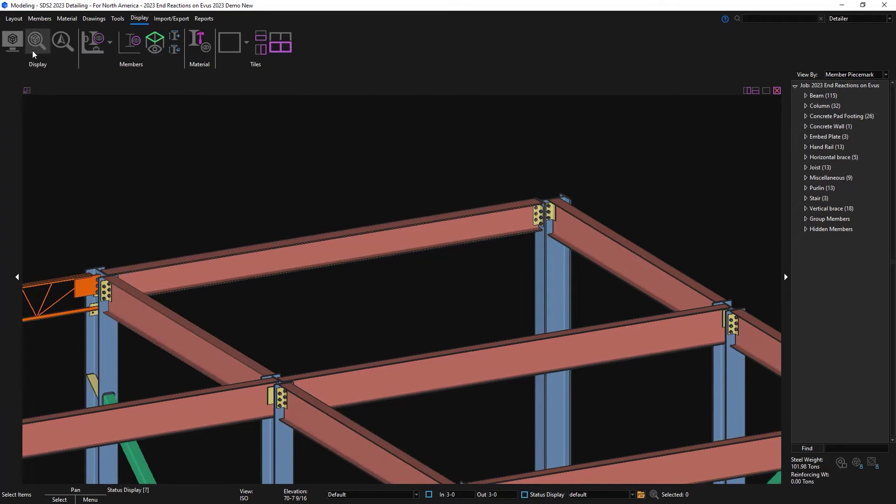
left_click(12, 43)
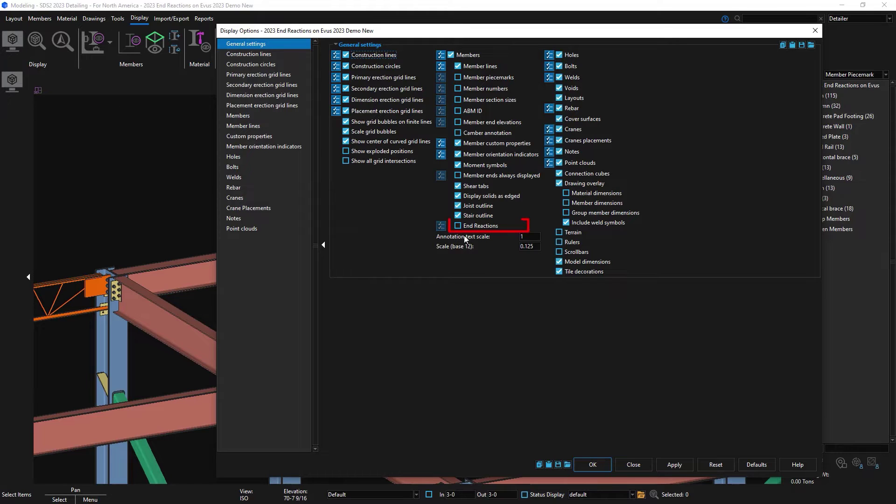
left_click(480, 226)
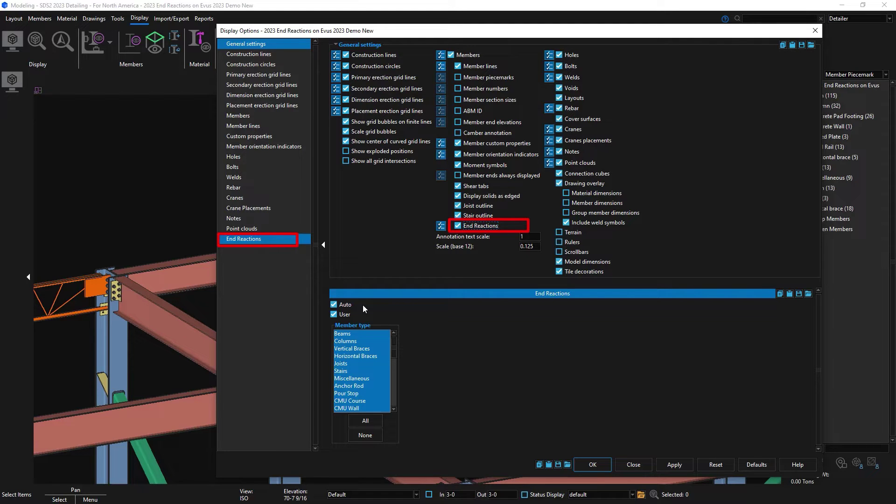
left_click(357, 333)
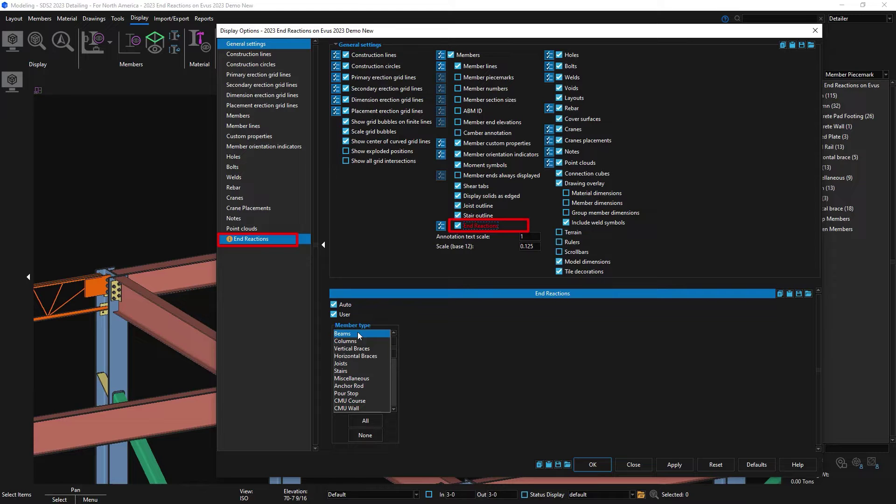
left_click(602, 464)
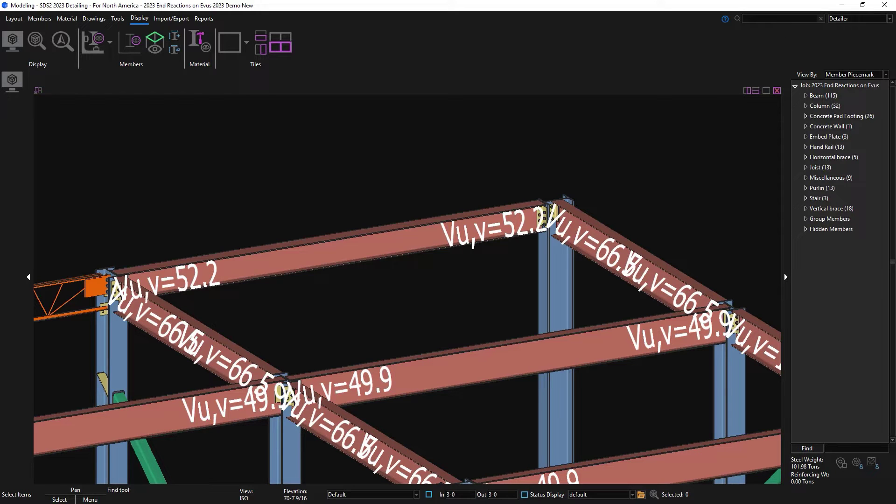
- In the Erection View Member Labels settings, define a LeftReaction label as Lengthwise, Left, Above, with priority 1
left_click(775, 18)
type("erection view member")
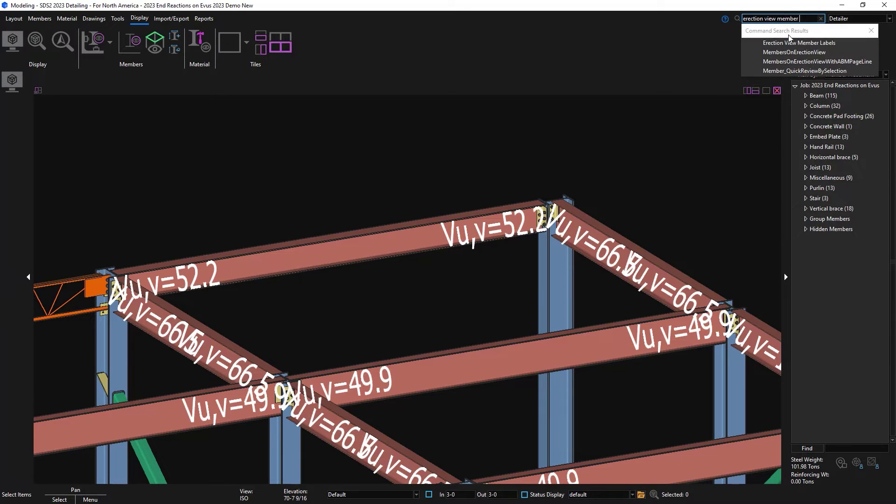
left_click(790, 43)
left_click(270, 216)
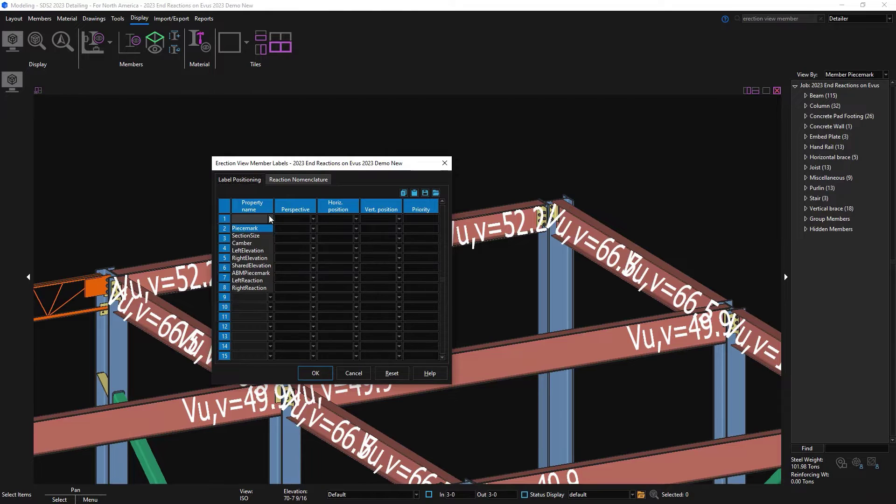
left_click(261, 281)
left_click(308, 220)
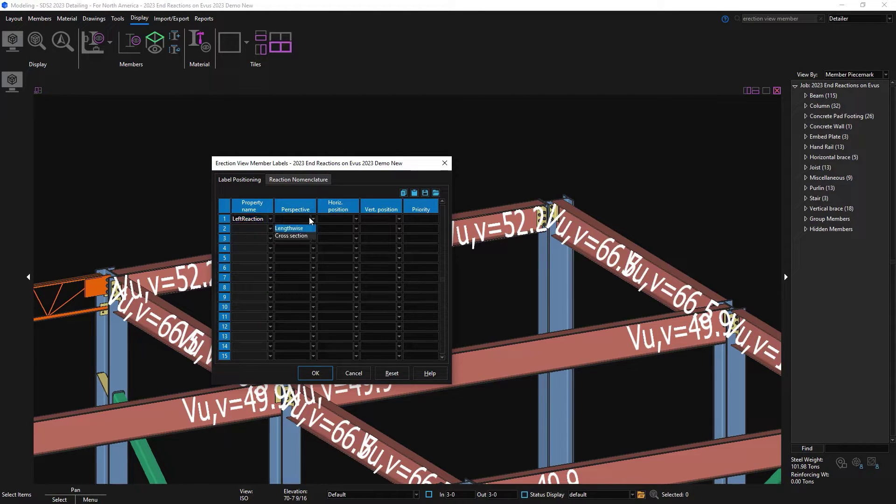
left_click(309, 227)
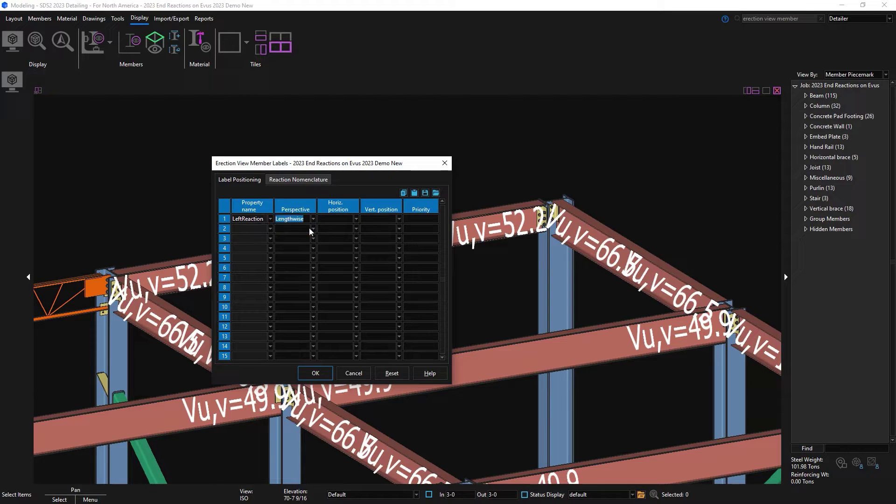
left_click(351, 217)
left_click(352, 228)
left_click(380, 217)
left_click(380, 229)
left_click(420, 219)
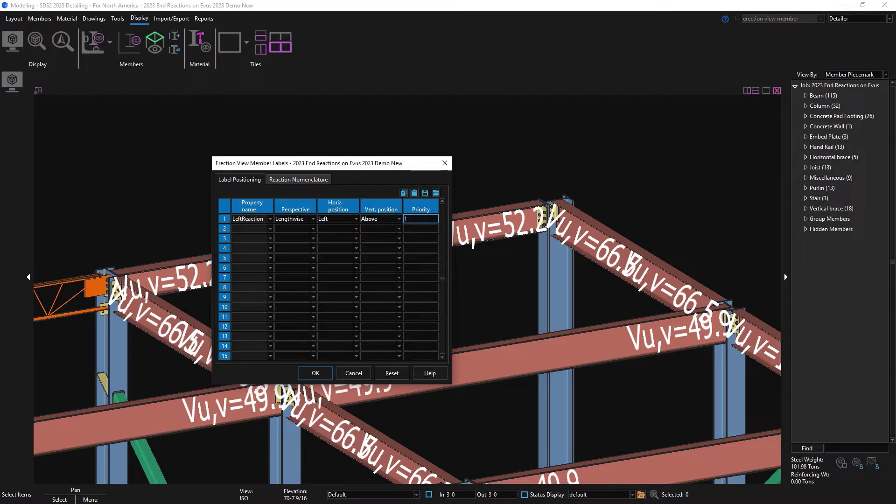
- Define a second label, RightReaction, as Lengthwise, Right, Above, priority 1, check the reaction nomenclature and accept the label settings
left_click(268, 228)
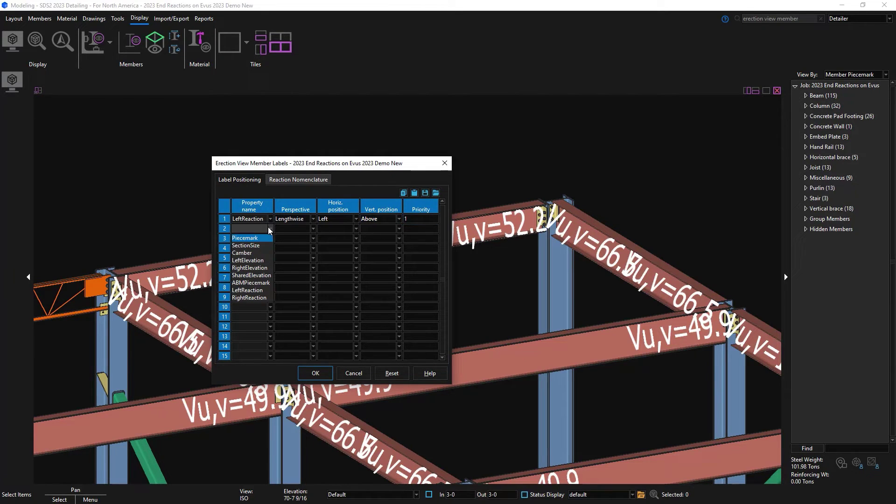
left_click(256, 297)
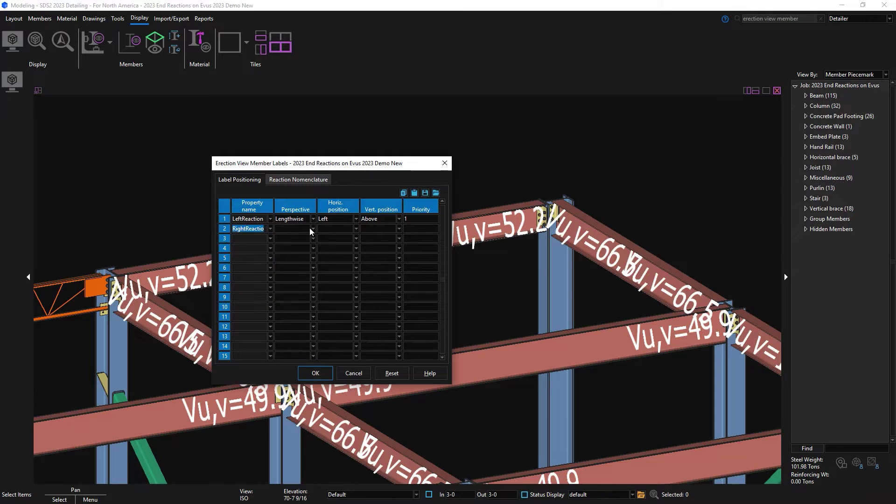
left_click(309, 228)
left_click(337, 228)
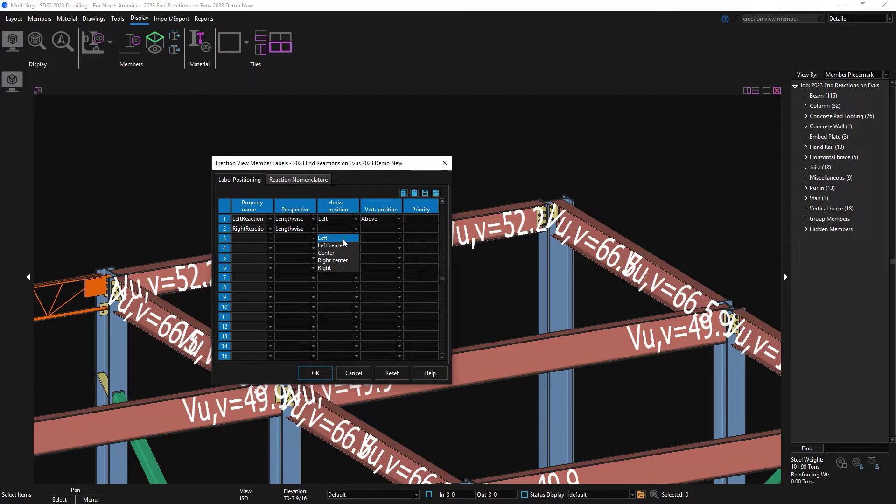
left_click(341, 267)
left_click(396, 229)
left_click(390, 237)
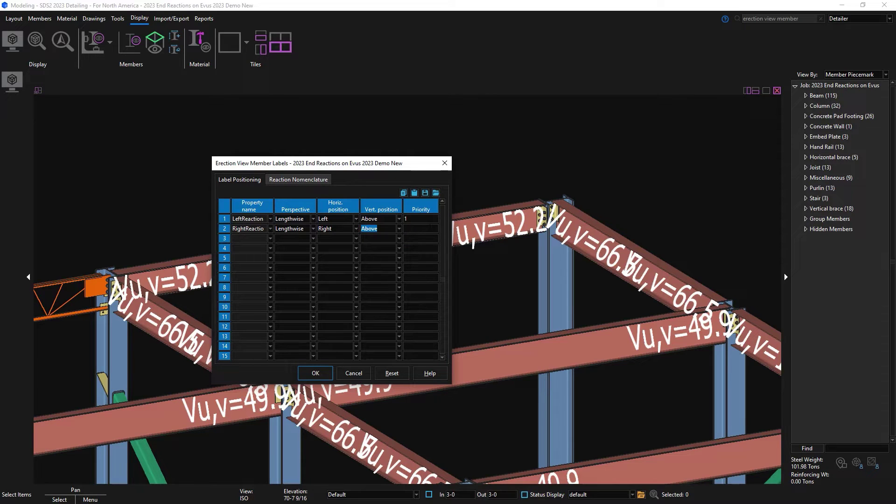
left_click(427, 229)
type("1")
left_click(311, 180)
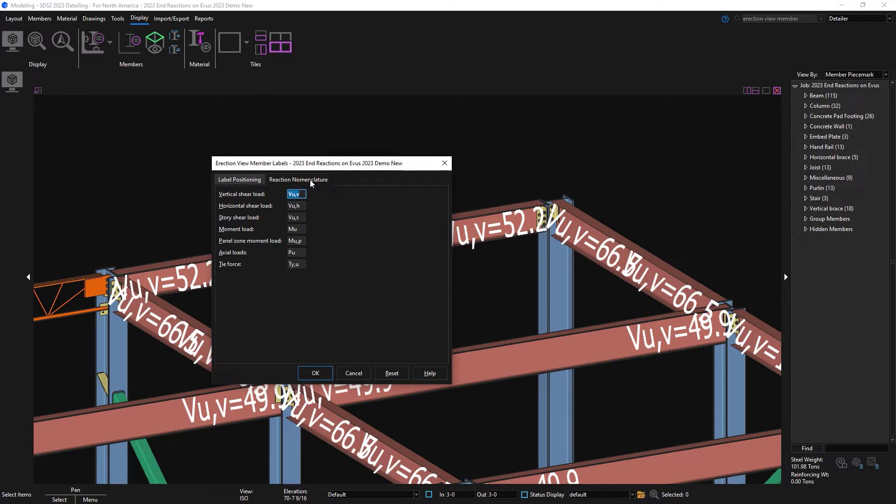
left_click(316, 373)
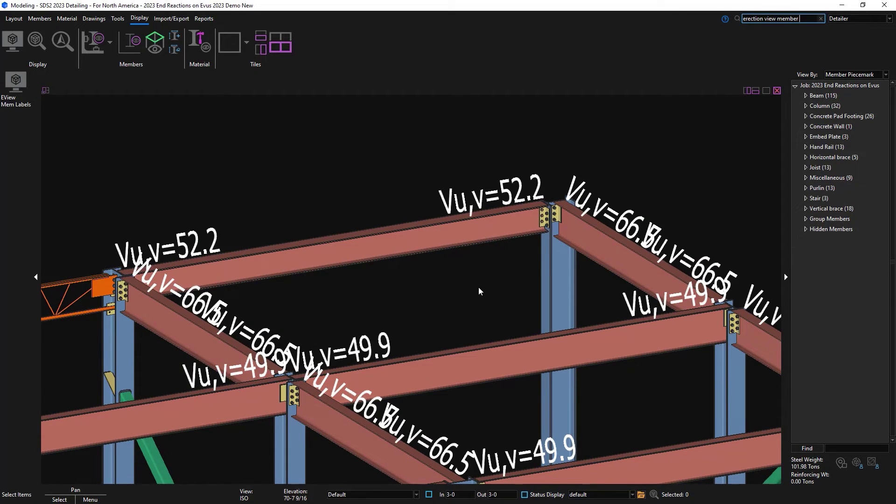
- Change the vertical position of both the LeftReaction and RightReaction erection view labels to Below
left_click(15, 86)
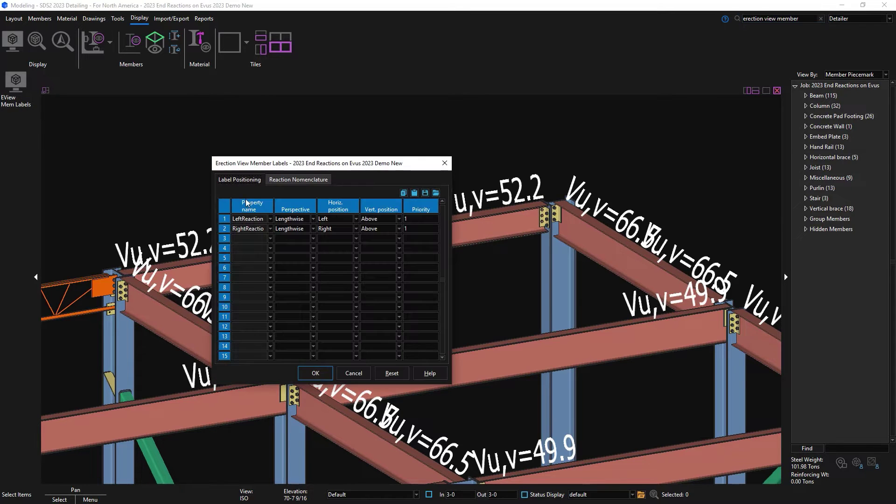
left_click(399, 218)
left_click(378, 235)
left_click(399, 229)
left_click(383, 245)
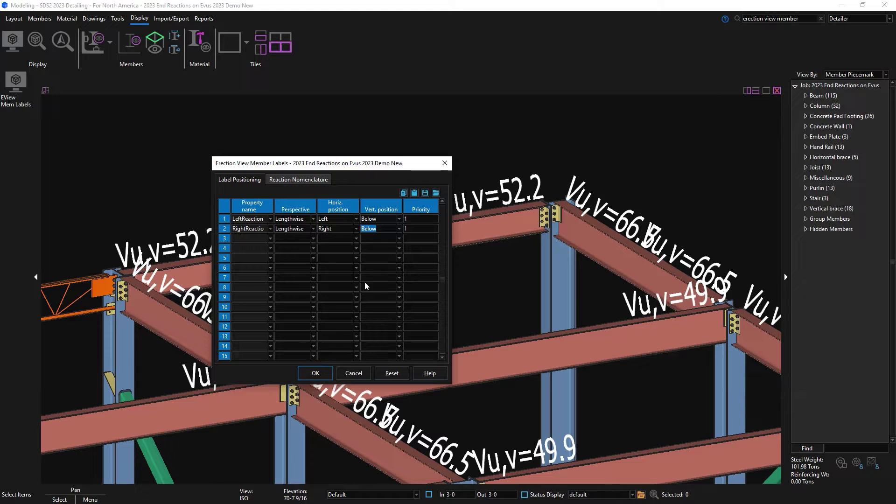
left_click(316, 374)
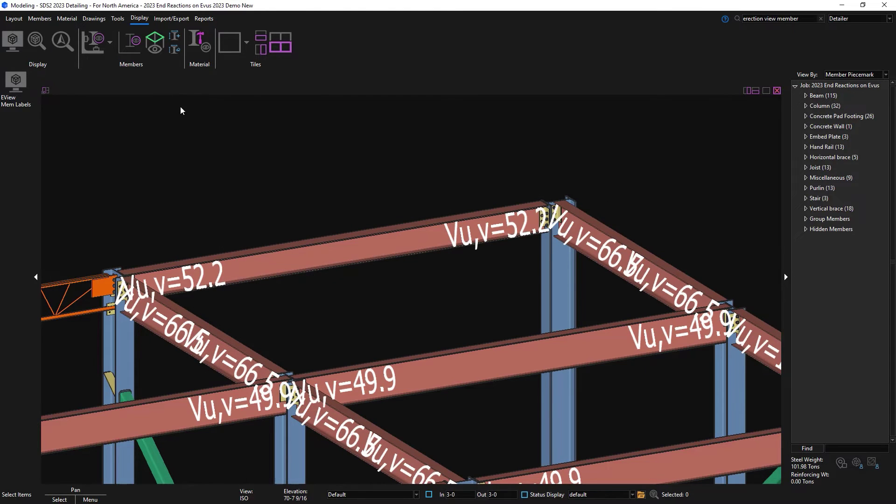
- Detail erection view 136-0 with the End reactions annotation set to Both
left_click(100, 19)
left_click(21, 44)
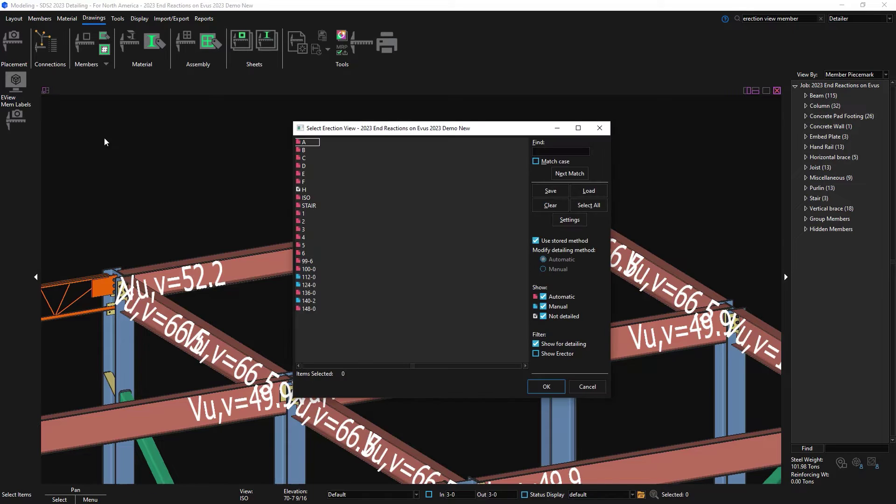
left_click(308, 293)
left_click(570, 220)
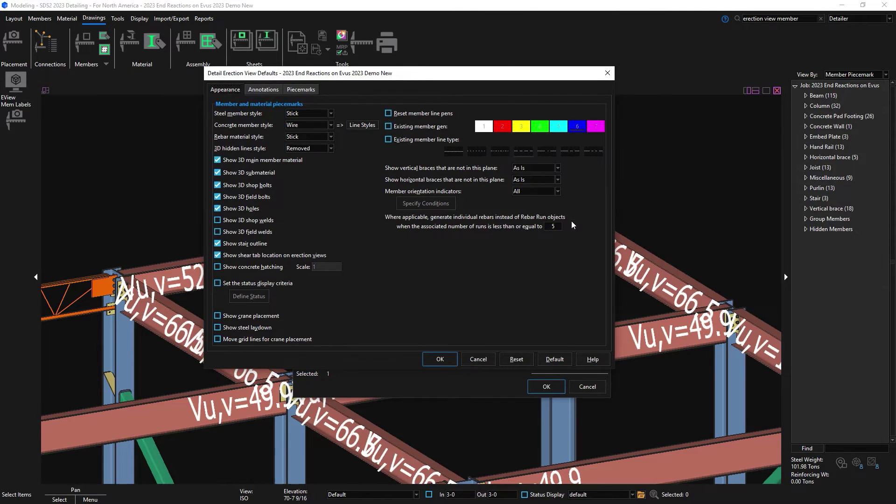
left_click(257, 90)
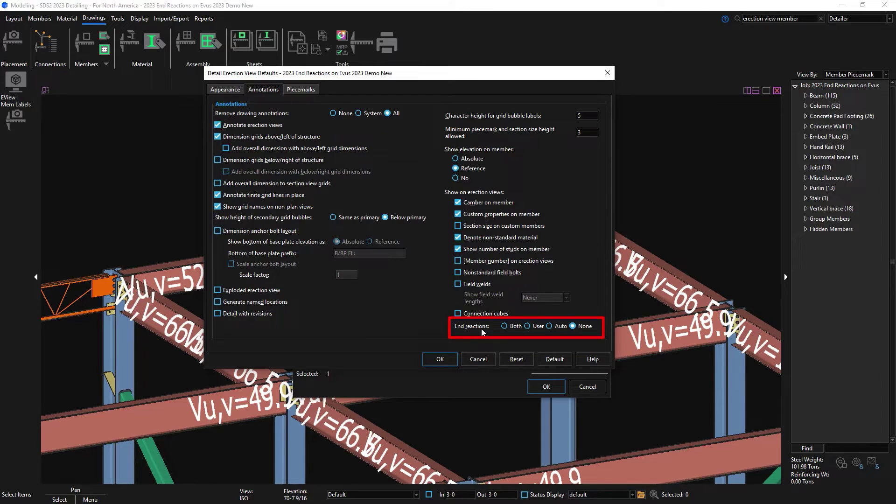
left_click(507, 325)
left_click(439, 359)
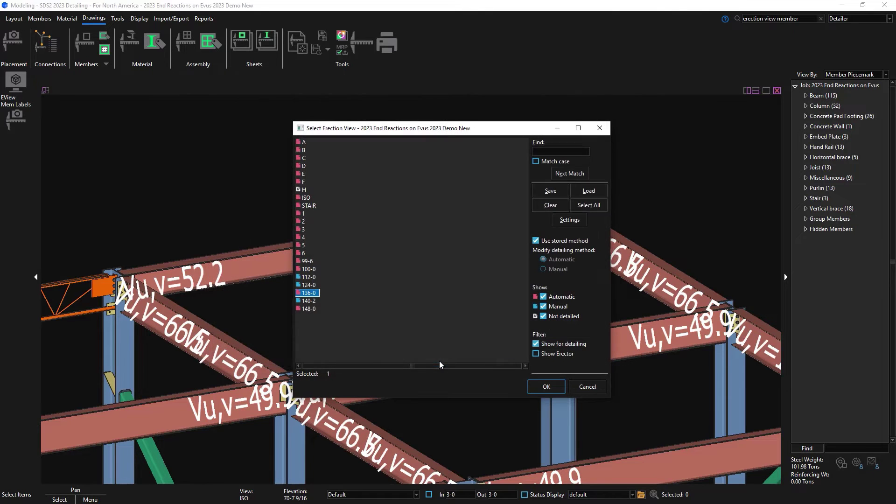
left_click(545, 387)
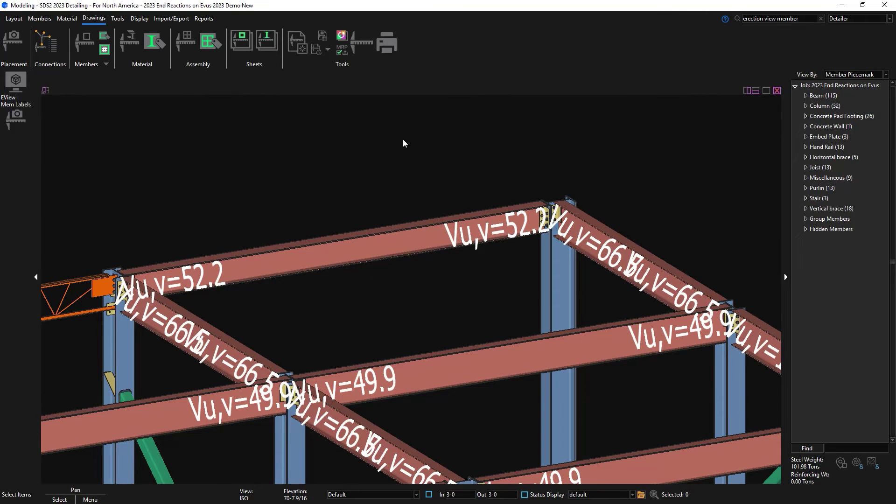
- Open erection view 136-0 in the Drawing Editor and inspect the beam end reactions near grids 5 and 6
left_click(358, 41)
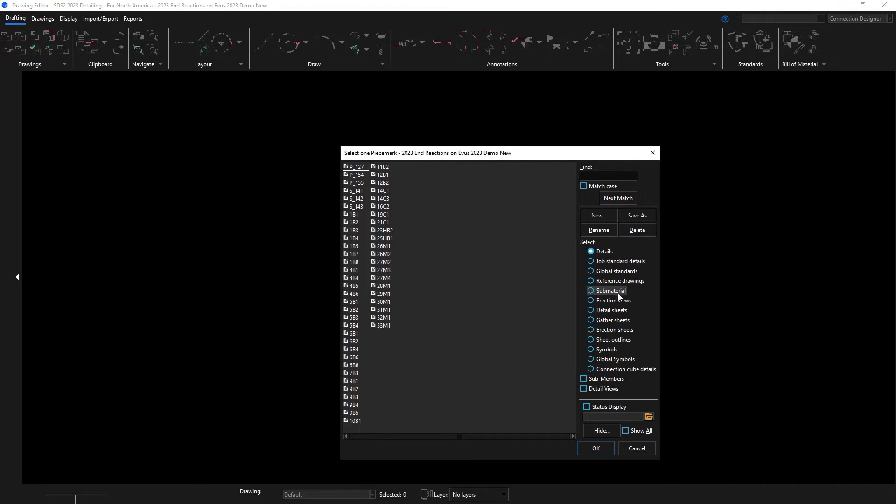
left_click(623, 300)
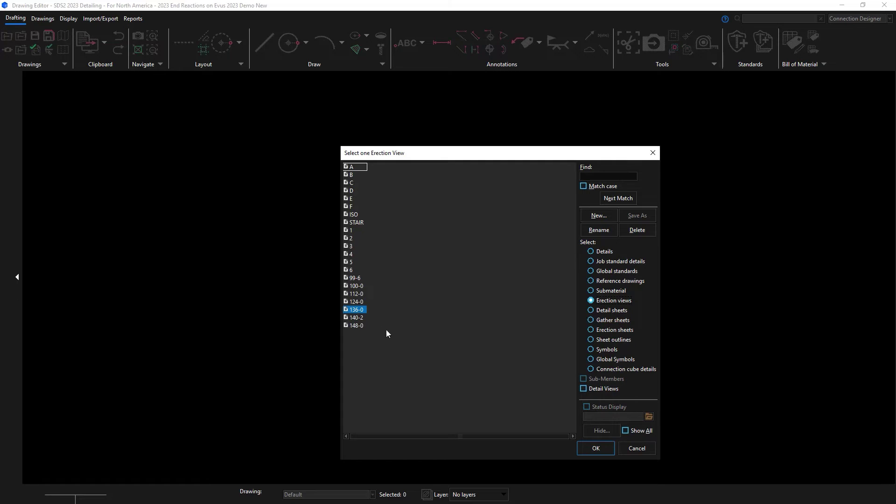
left_click(599, 447)
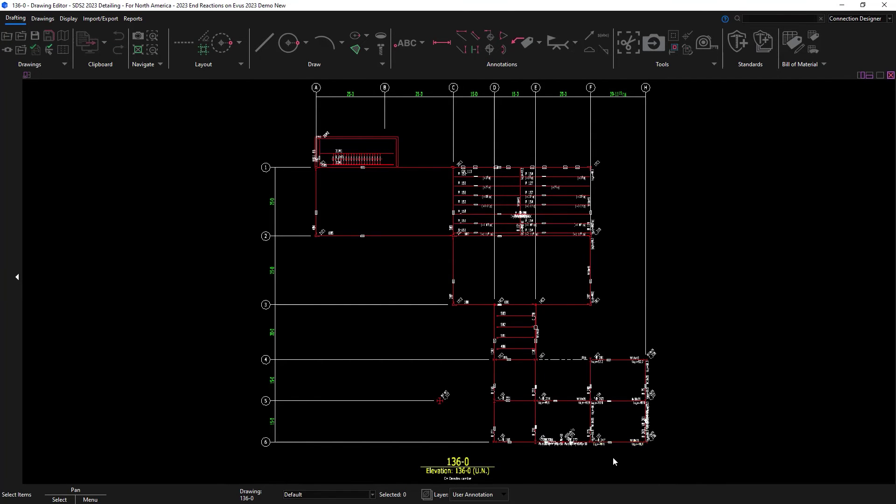
scroll(615, 455, "up", 5)
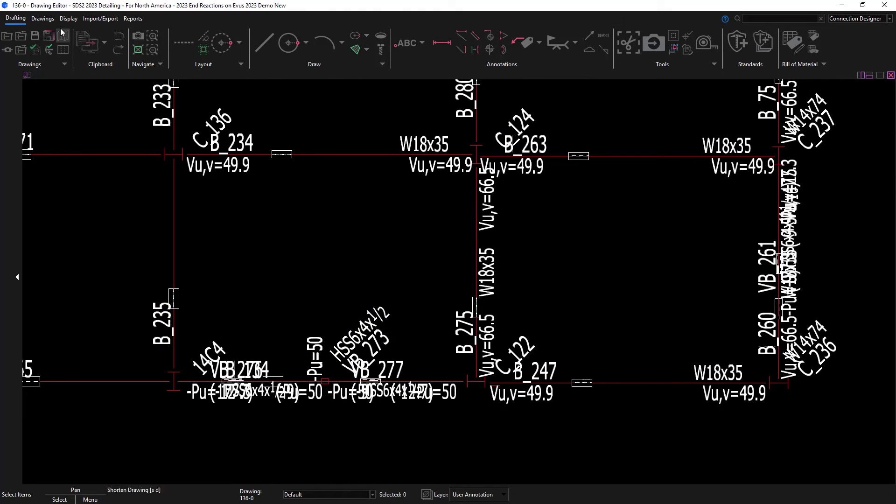
- Start Erection View Cleanup for several members and set the Piecemark visibility to Show Item
left_click(49, 20)
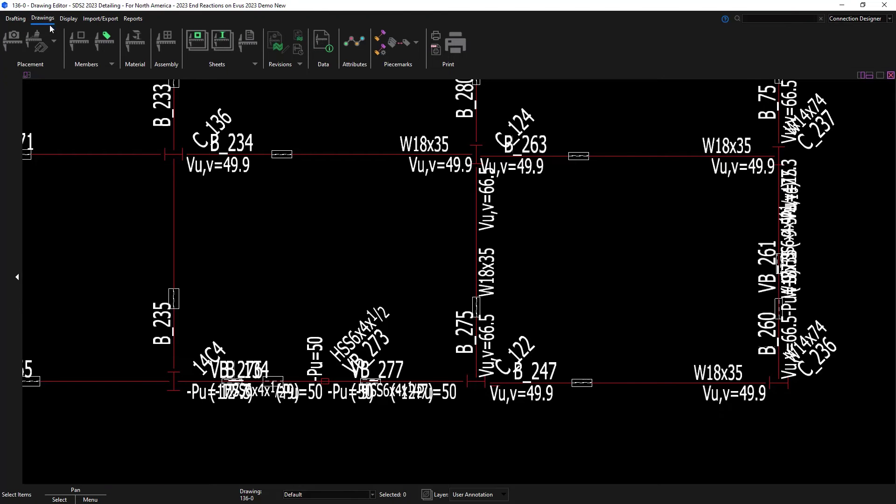
left_click(55, 41)
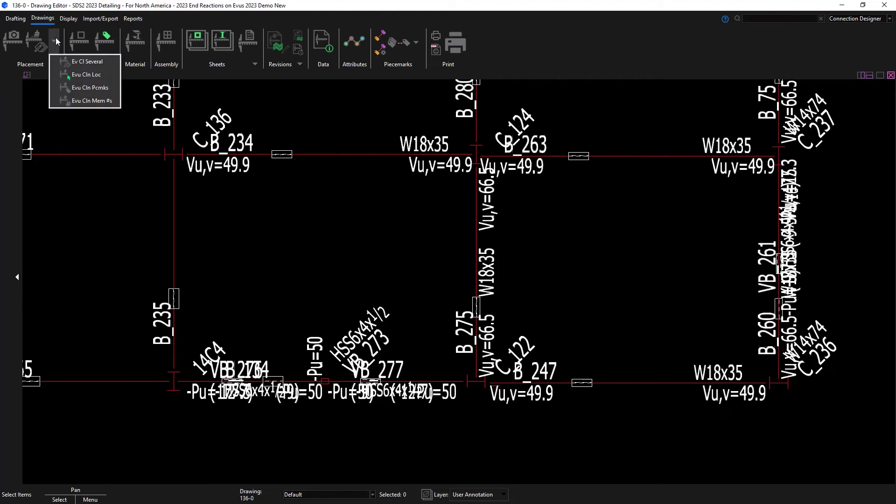
left_click(66, 62)
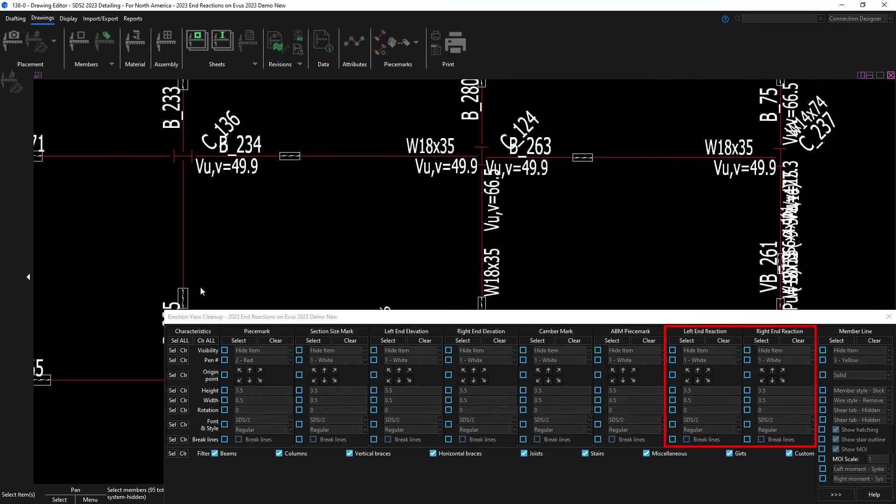
left_click(225, 351)
left_click(272, 350)
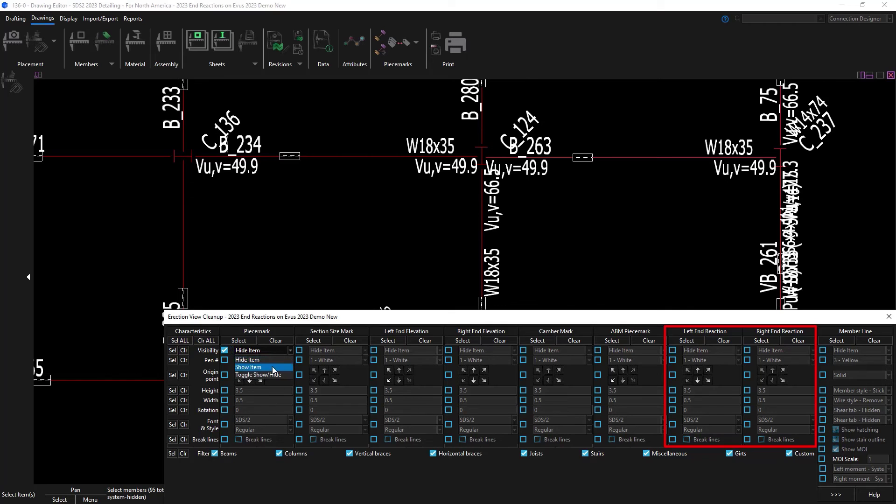
left_click(274, 368)
- Enable Hide Item visibility for the Section Size Mark, Left and Right End Elevation, Camber Mark and ABM Piecemark
left_click(299, 350)
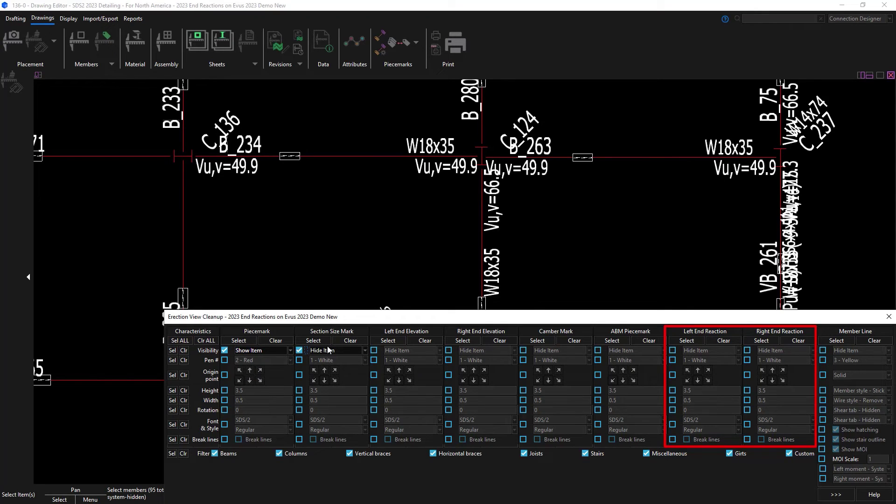
left_click(374, 350)
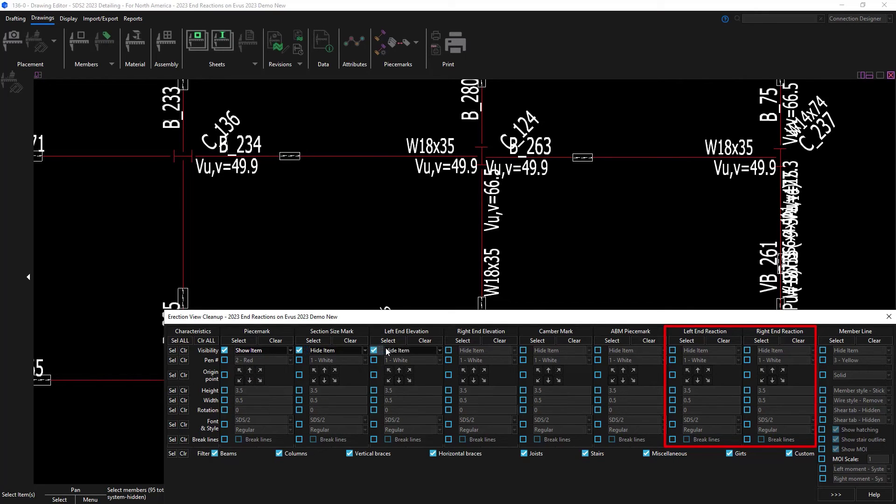
left_click(449, 350)
left_click(523, 351)
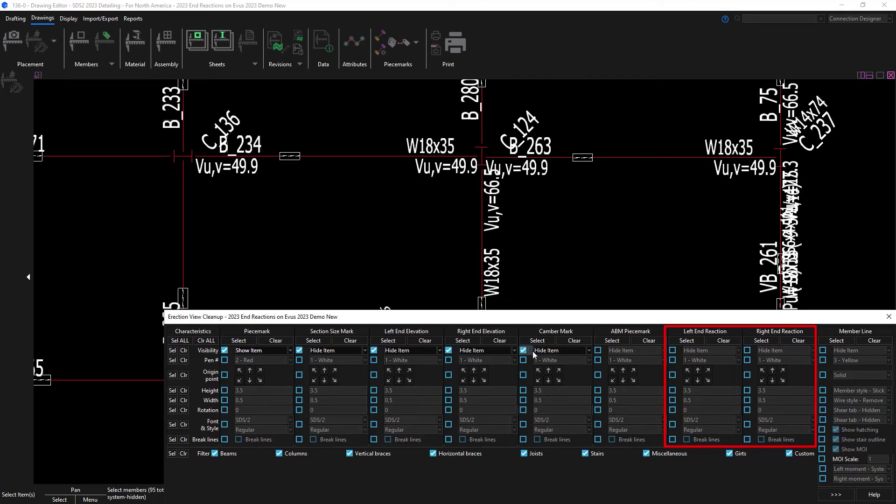
left_click(598, 350)
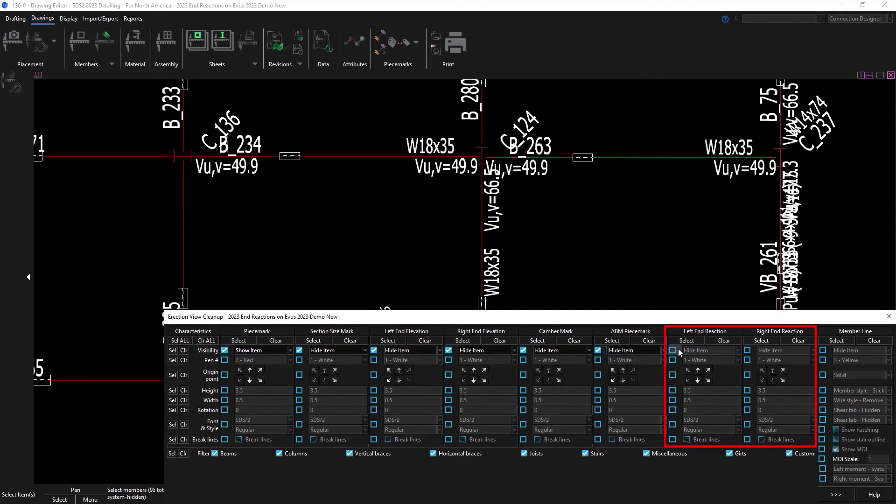
- Set the visibility of the Left End Reaction, Right End Reaction and Member Line to Show Item
left_click(677, 350)
left_click(710, 352)
left_click(707, 367)
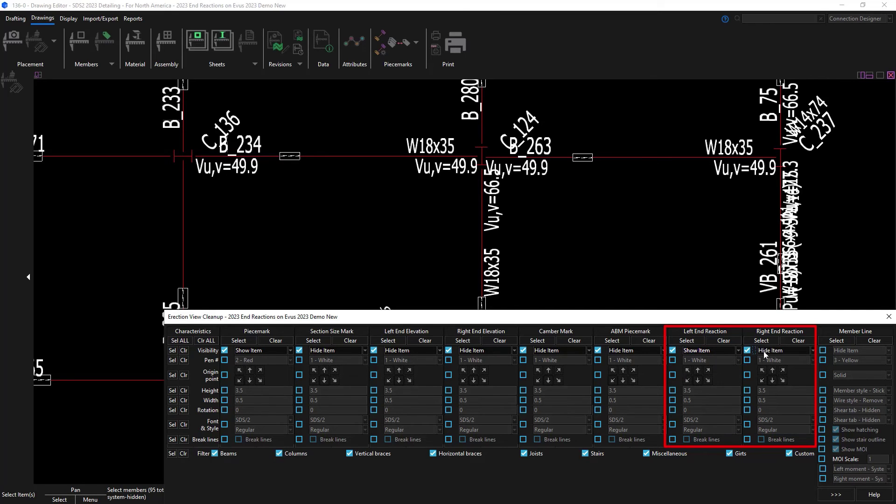
left_click(777, 352)
left_click(785, 370)
left_click(823, 350)
left_click(840, 350)
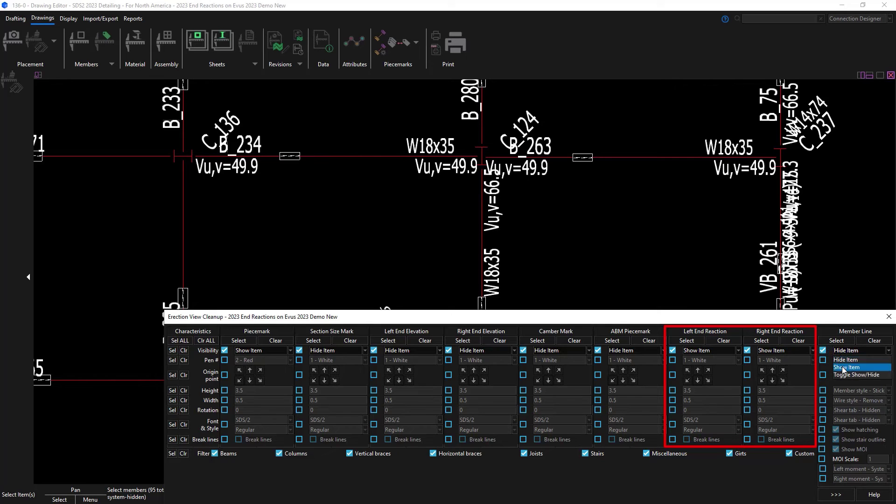
left_click(842, 368)
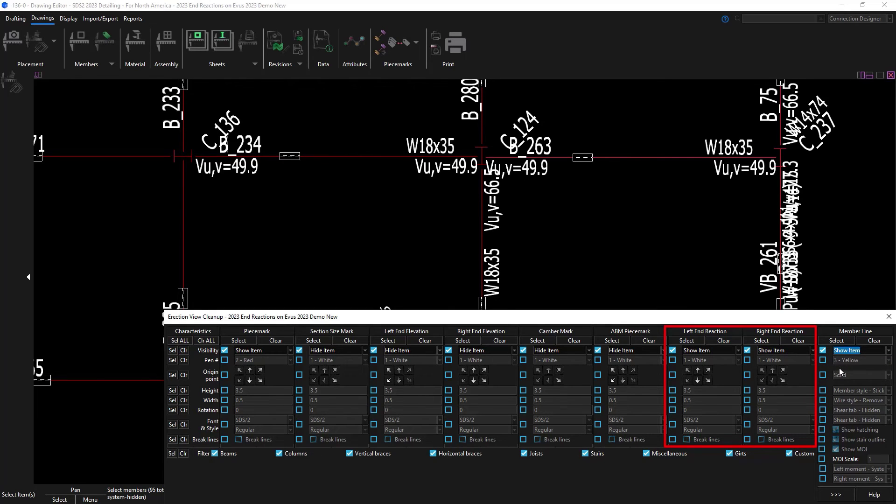
- Apply the cleanup settings to all members in the visible framing area around beams B_234, B_263, B_275 and B_247
left_click(840, 495)
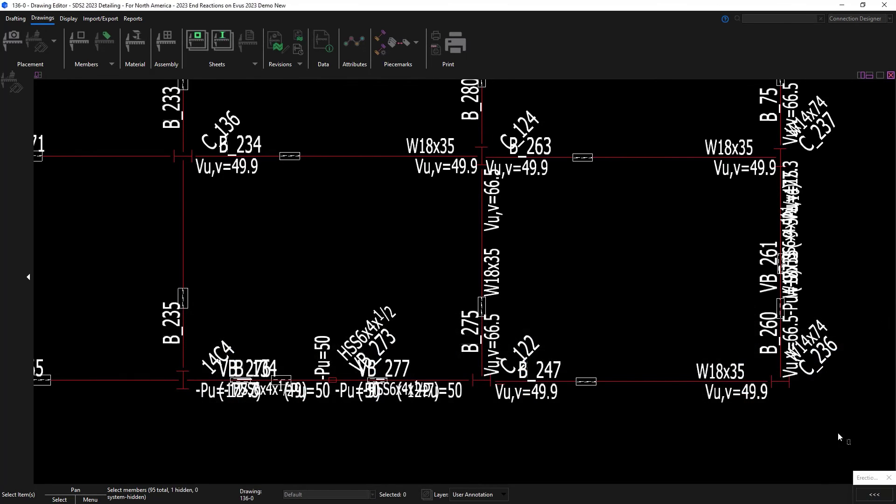
left_click_drag(820, 425, 64, 80)
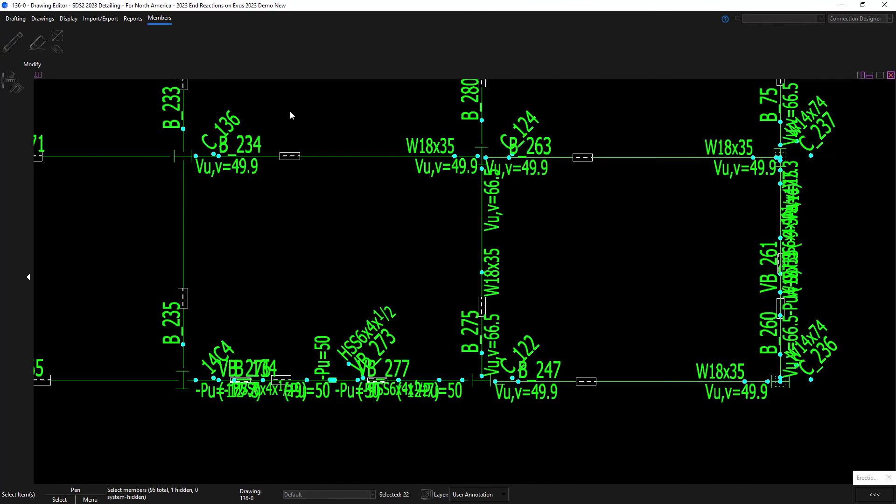
right_click(313, 118)
left_click(326, 122)
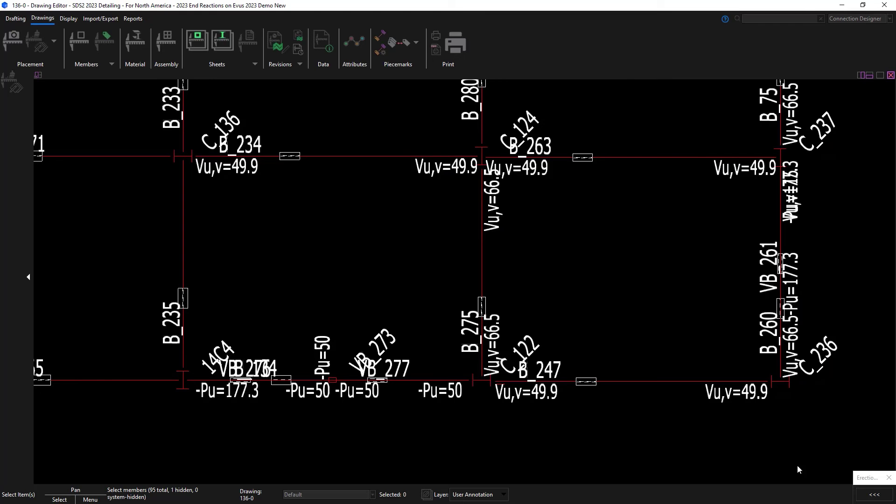
- Reopen the full cleanup settings and set the Left and Right End Reaction visibility to Hide Item
left_click(884, 494)
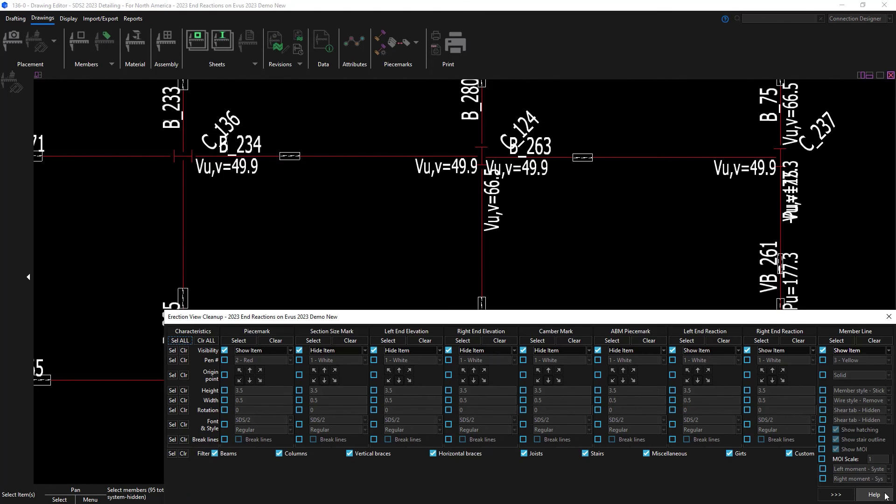
left_click(730, 349)
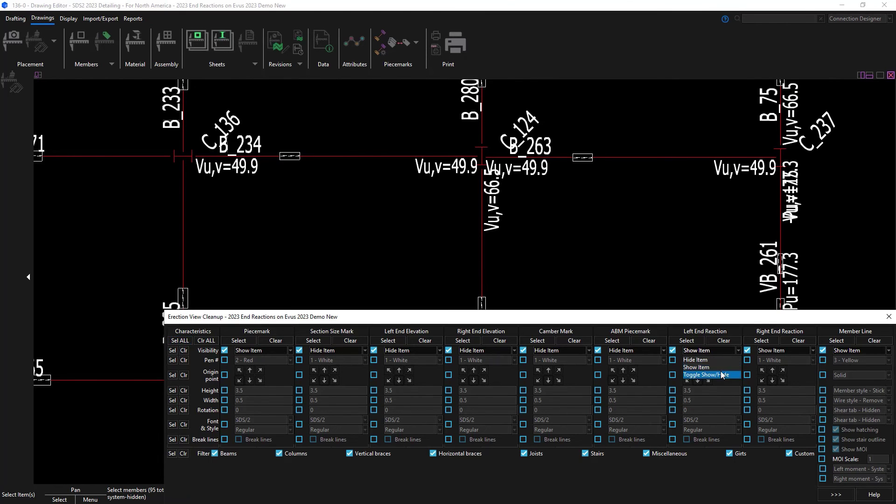
left_click(718, 357)
left_click(801, 351)
left_click(799, 359)
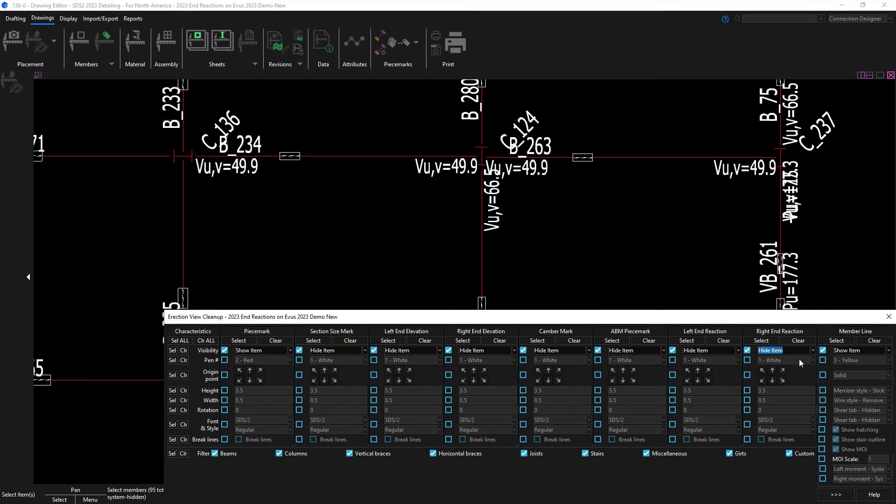
- Exclude Beams from the cleanup filter and apply the settings to the other members in the visible framing area
left_click(215, 454)
left_click(835, 494)
left_click_drag(889, 449, 99, 84)
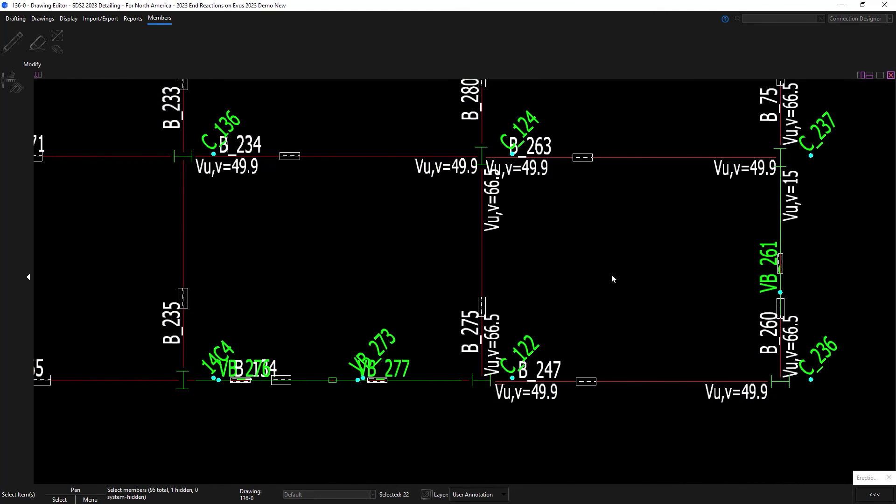
left_click(629, 433)
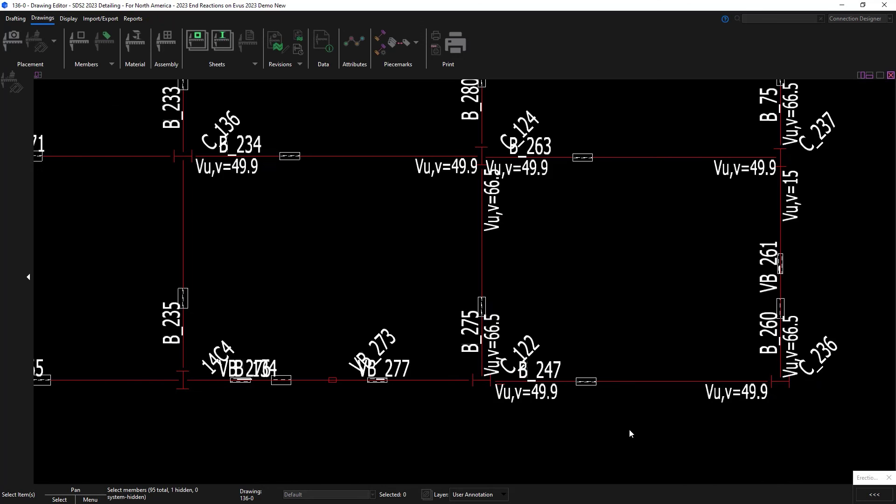